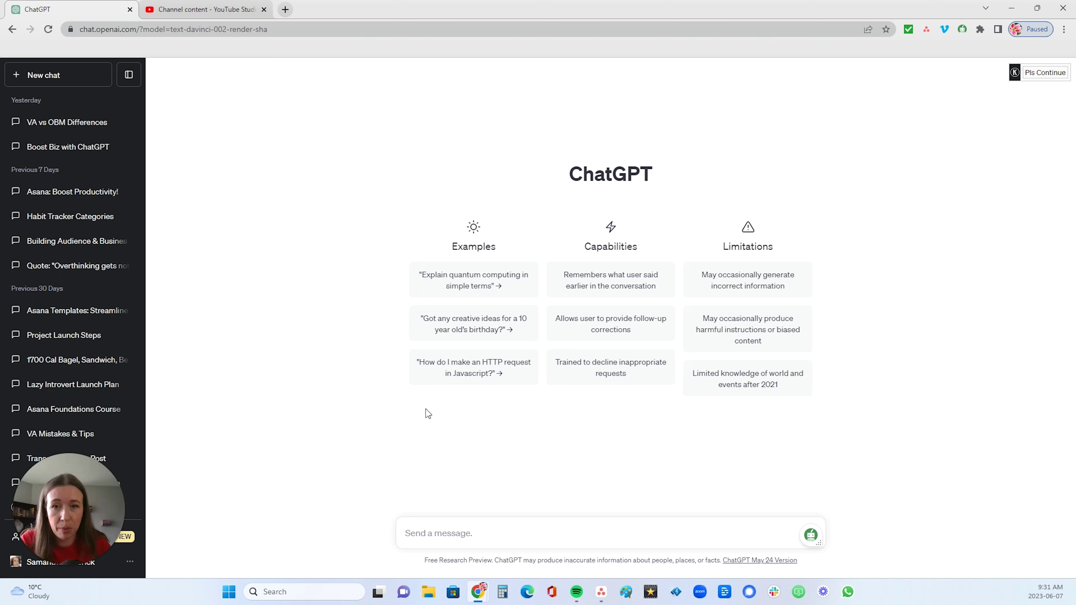
Write a prompt for a blog post in my voice from a YouTube transcript, with subtitles and no video references
{"action": "left_click", "coordinate": [601, 592]}
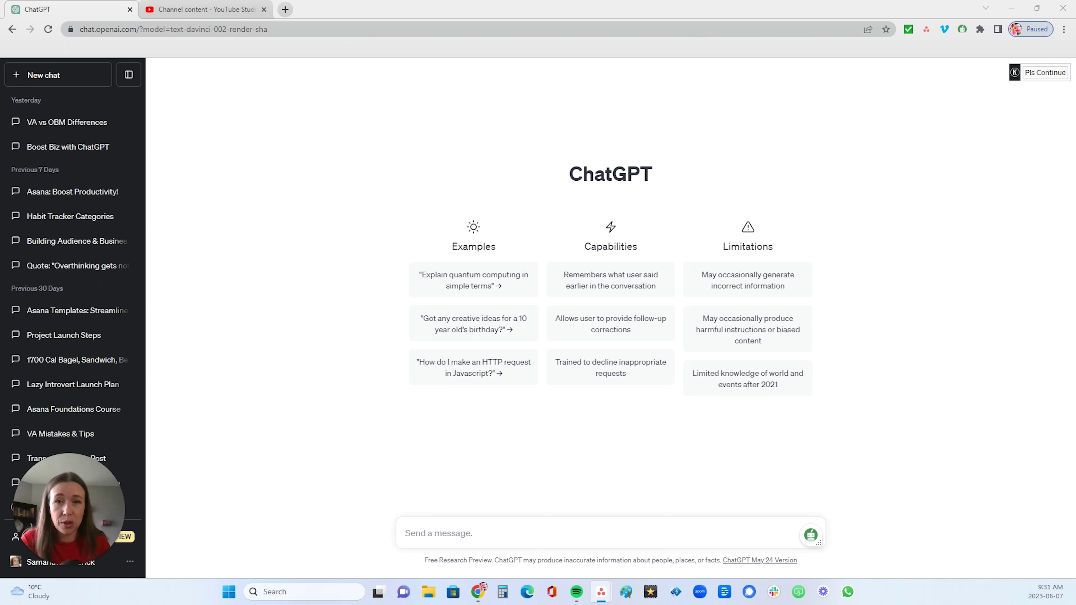
{"action": "left_click", "coordinate": [423, 536]}
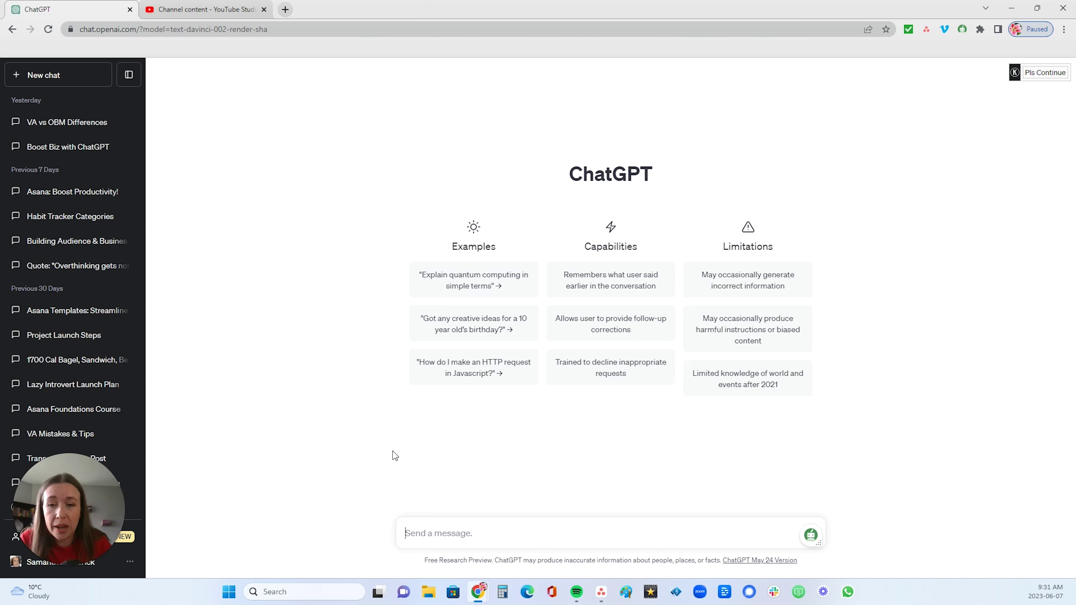
{"action": "type", "text": "Below is a transcript from a youtube video I made. Please create a blog post, keeping my voice and tone, from this transcript."}
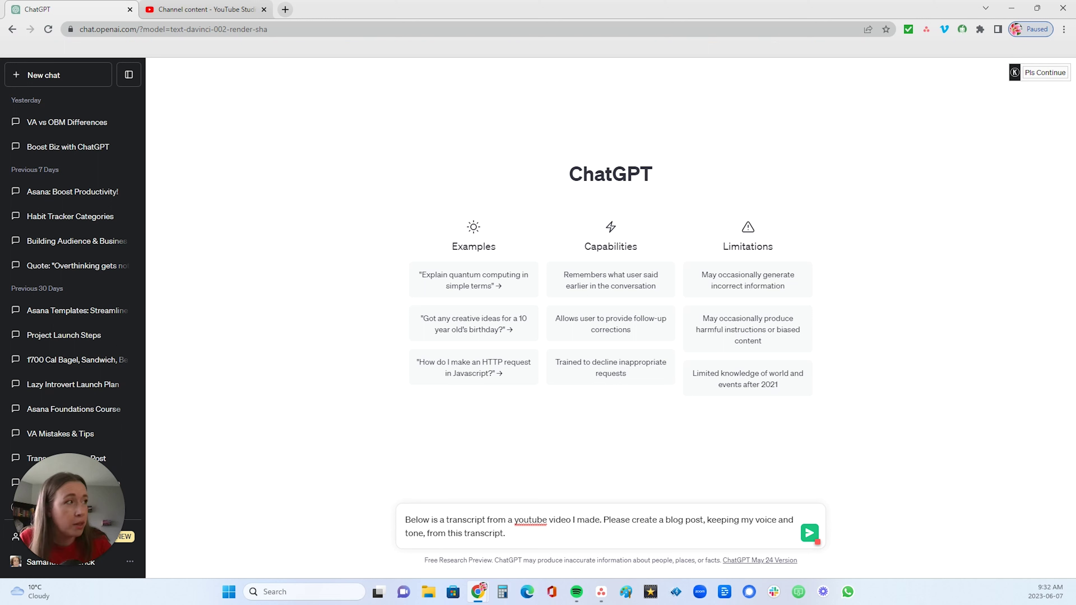
{"action": "type", "text": "Please use subtitles where applicable for ease of reading."}
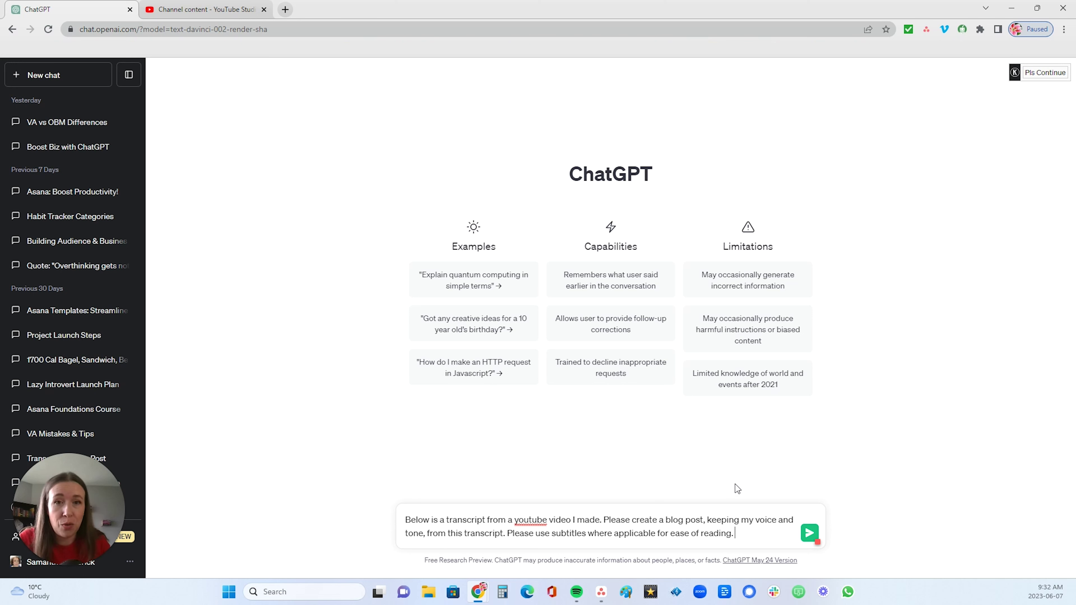
{"action": "type", "text": "Please remove anything about it being a video, since it is a blog post."}
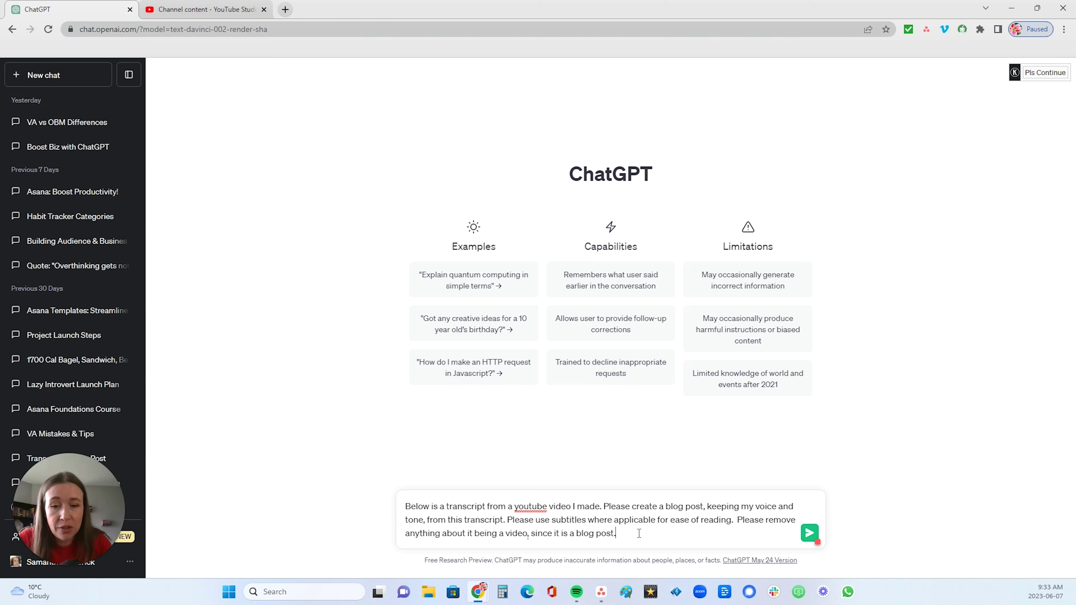
{"action": "key", "text": "shift+Return"}
{"action": "key", "text": "shift+Return"}
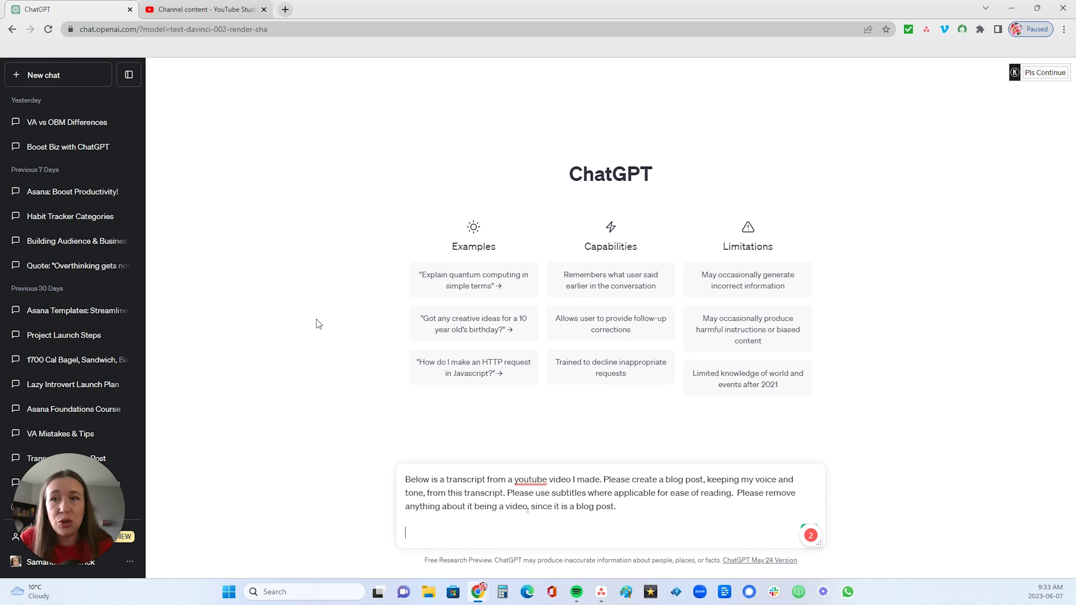
Show the Create an eBook for Free video's English subtitles as plain text in YouTube Studio and select all of it
{"action": "left_click", "coordinate": [182, 13]}
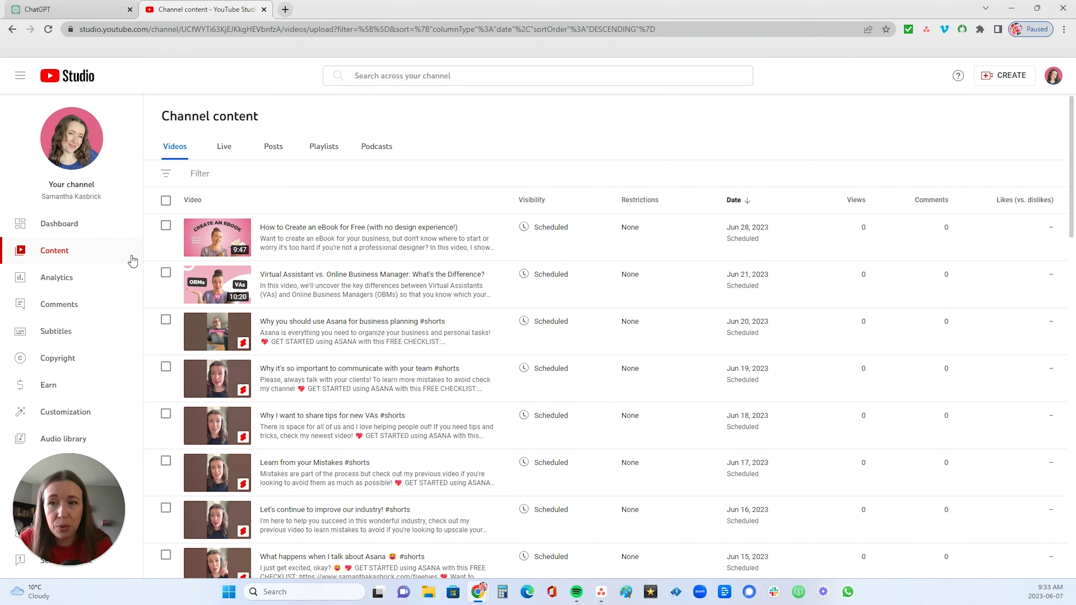
{"action": "left_click", "coordinate": [397, 228]}
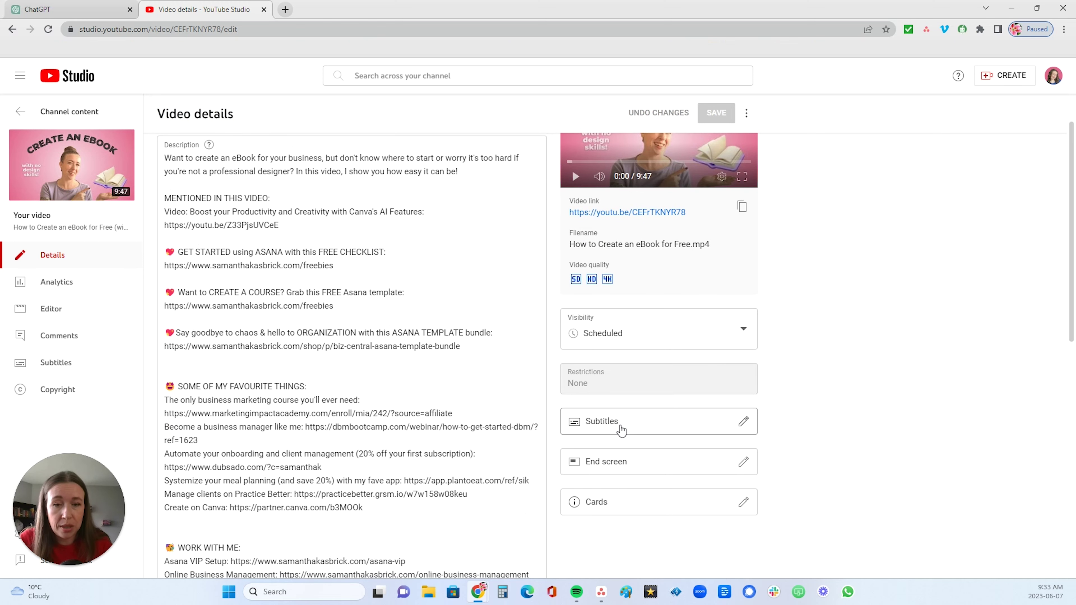
{"action": "left_click", "coordinate": [621, 430]}
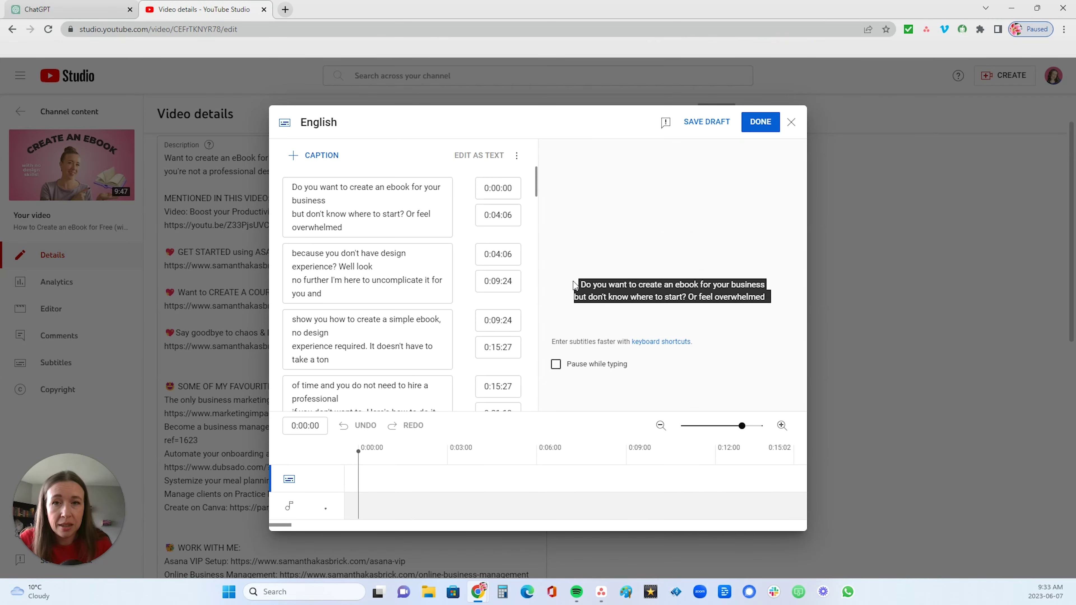
{"action": "left_click", "coordinate": [478, 157]}
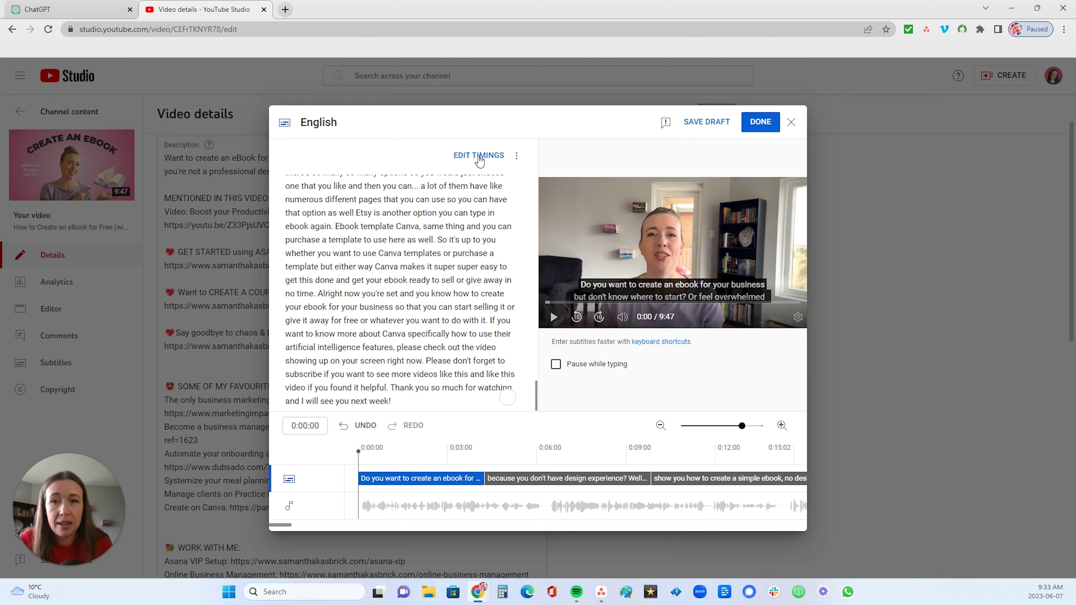
{"action": "double_click", "coordinate": [382, 253]}
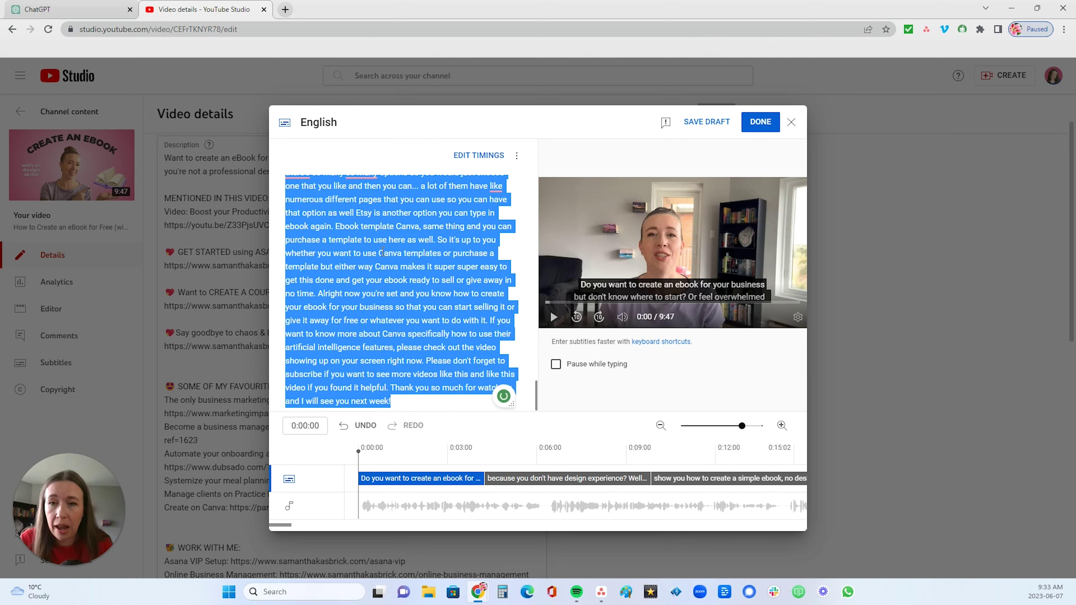
{"action": "key", "text": "ctrl+a"}
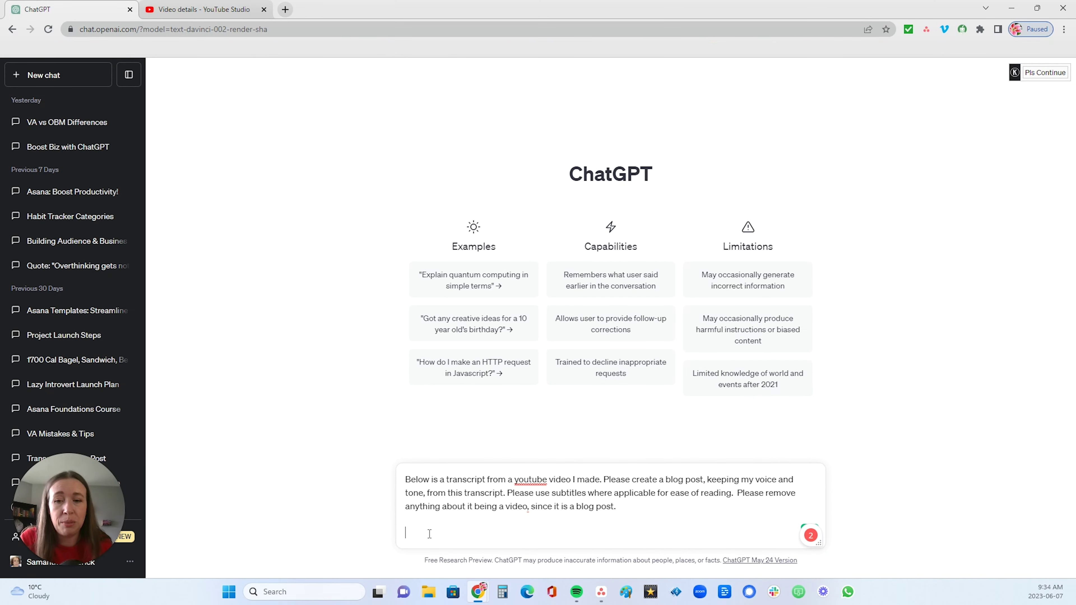
Paste the transcript under the prompt and send it, producing the Canva ebook blog post
{"action": "key", "text": "ctrl+v"}
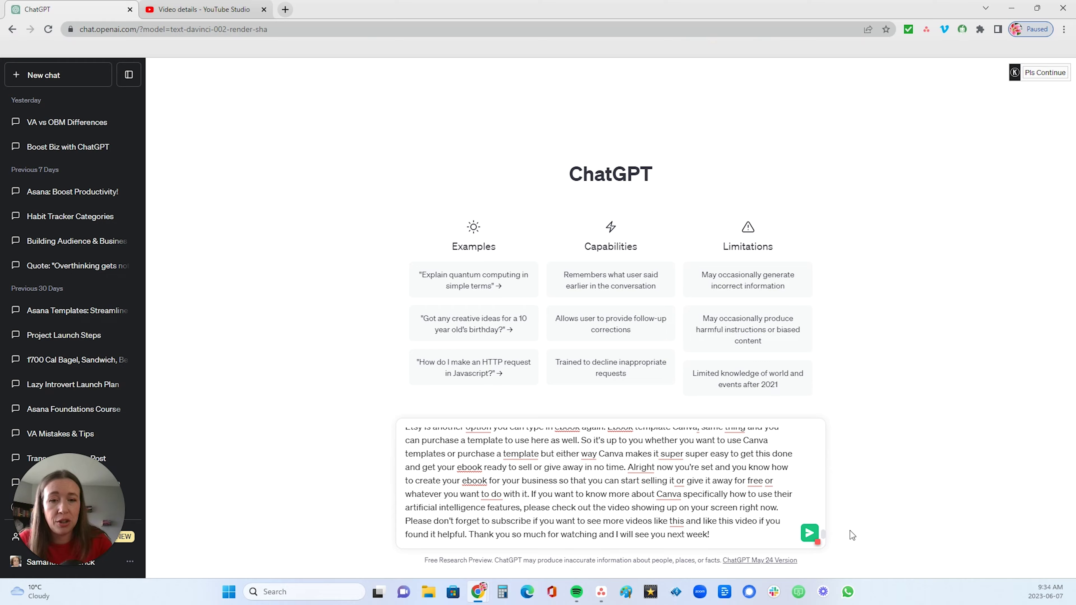
{"action": "key", "text": "Return"}
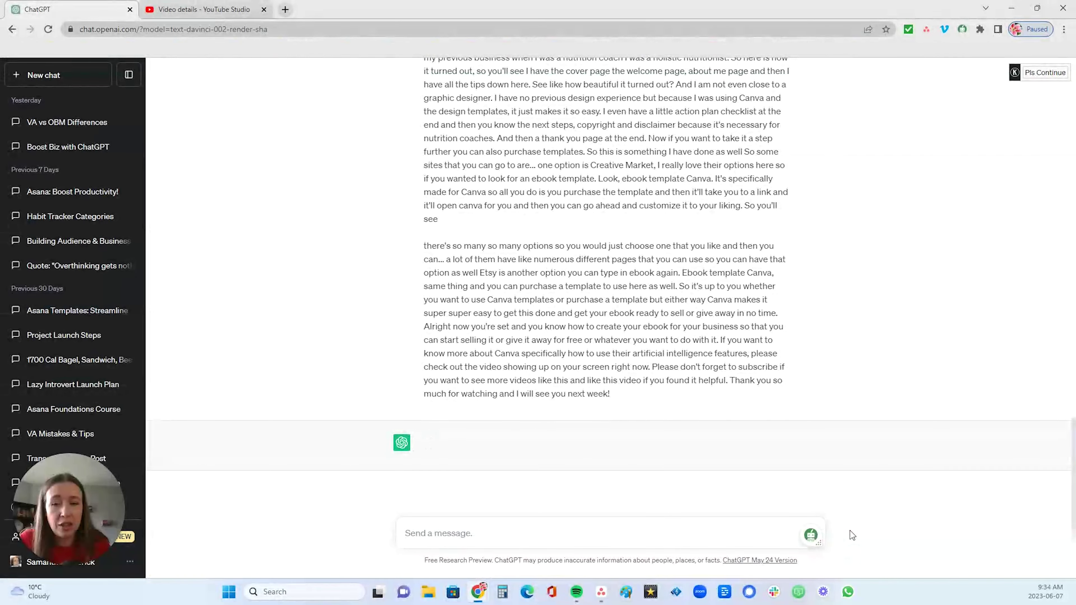
{"action": "scroll", "coordinate": [850, 531], "scroll_direction": "up", "scroll_amount": 15}
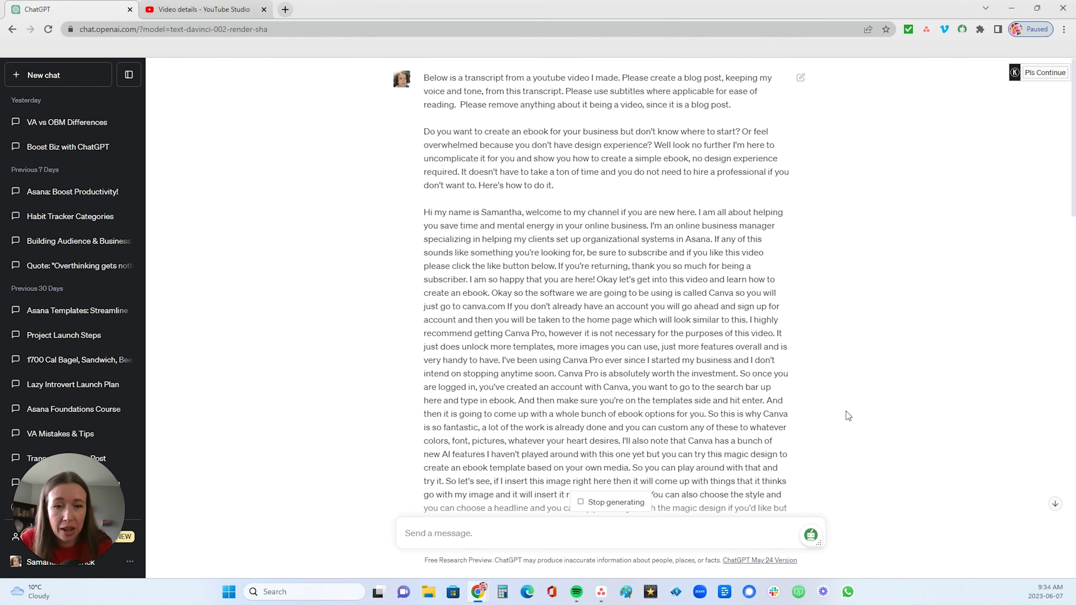
{"action": "scroll", "coordinate": [847, 365], "scroll_direction": "down", "scroll_amount": 15}
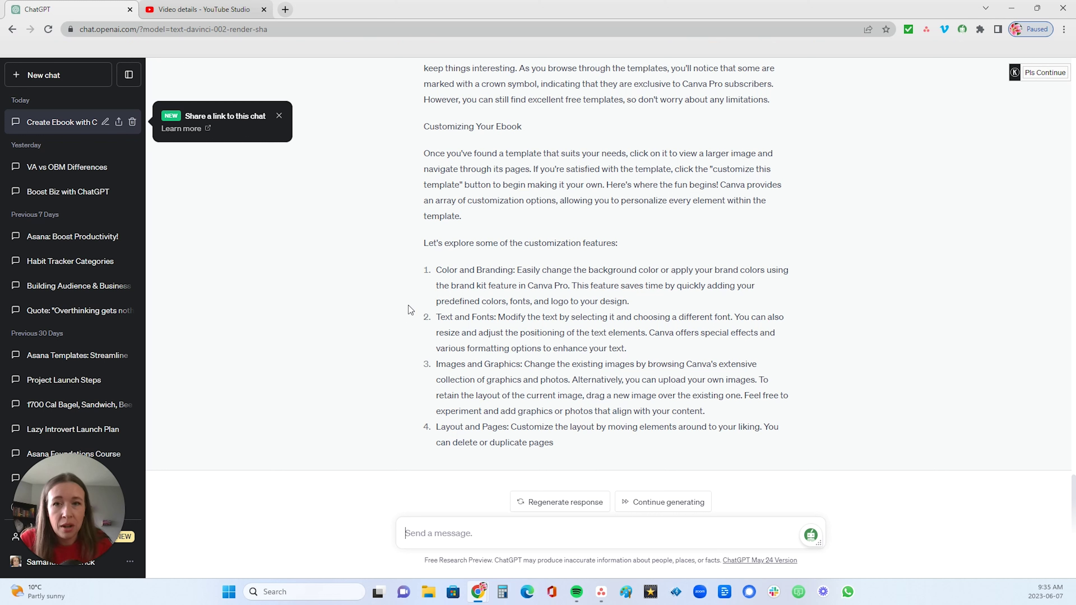
Ask ChatGPT to continue the blog post that stopped partway through customization
{"action": "left_click", "coordinate": [424, 532]}
{"action": "type", "text": "please continue where you left off"}
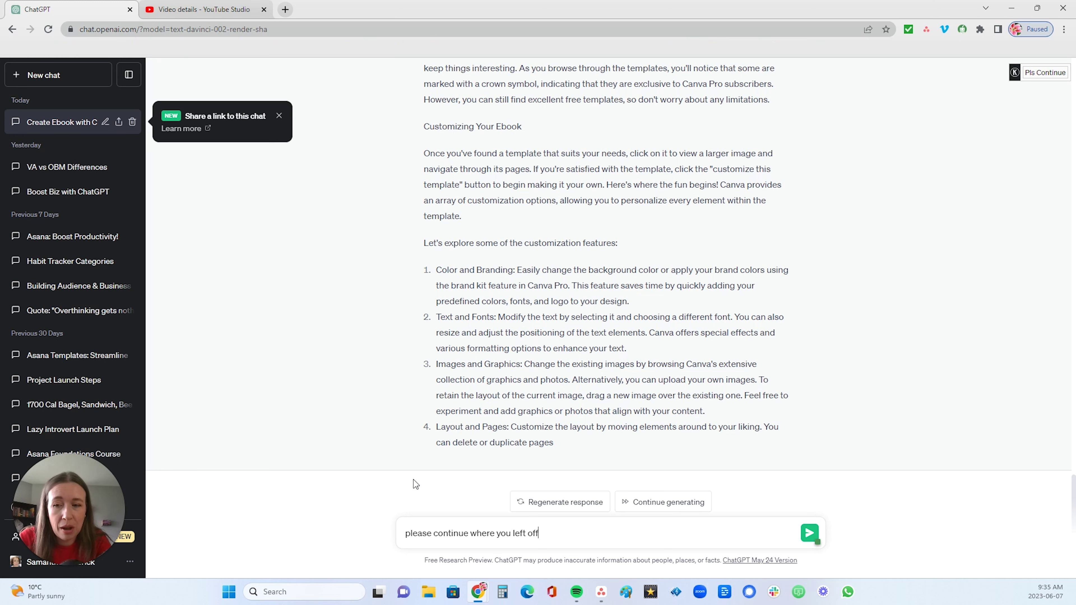
{"action": "key", "text": "Return"}
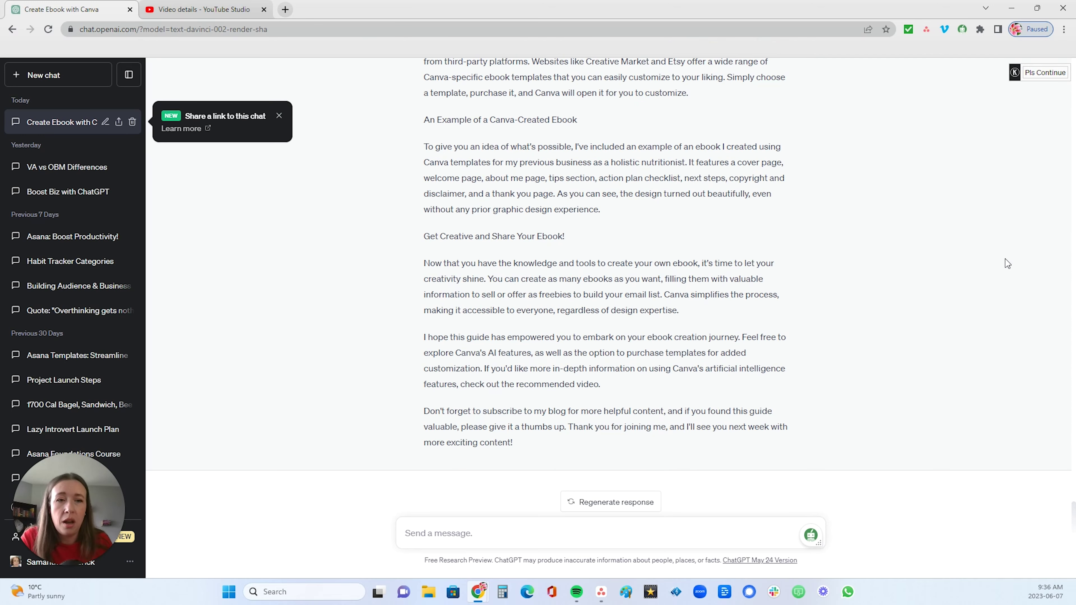
Review the full blog post, through 'Get Creative and Share Your Ebook!' and the subscribe call
{"action": "scroll", "coordinate": [981, 309], "scroll_direction": "up", "scroll_amount": 5}
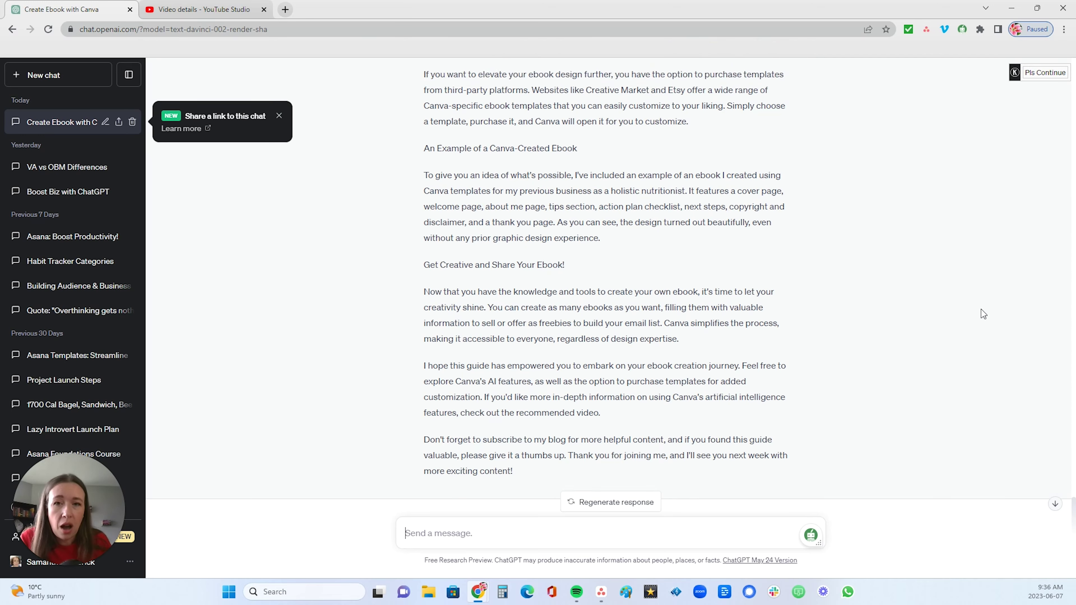
{"action": "scroll", "coordinate": [971, 326], "scroll_direction": "up", "scroll_amount": 15}
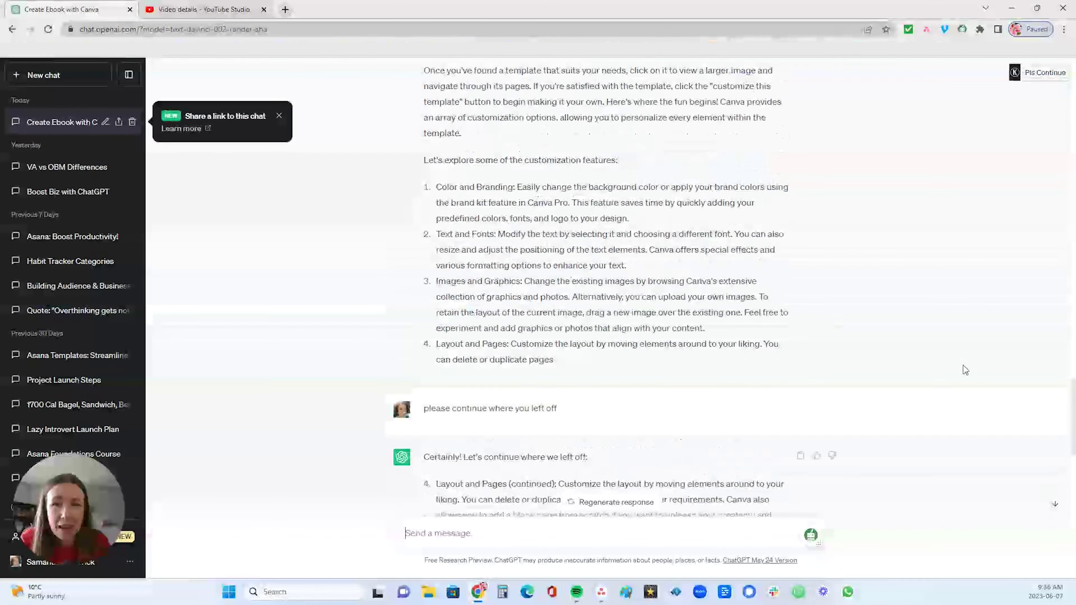
{"action": "scroll", "coordinate": [964, 382], "scroll_direction": "up", "scroll_amount": 15}
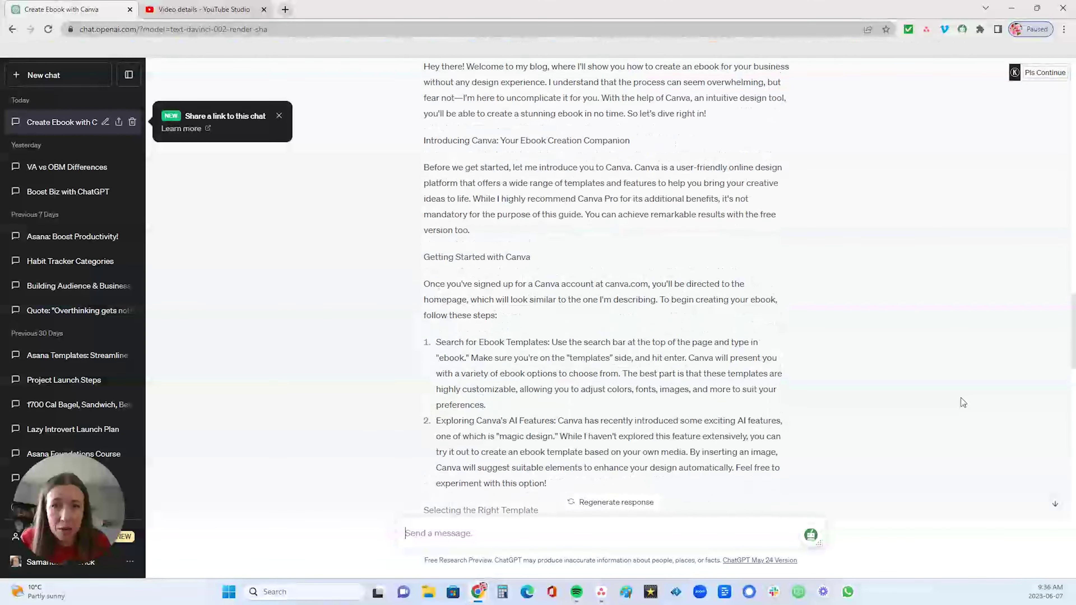
{"action": "scroll", "coordinate": [961, 398], "scroll_direction": "down", "scroll_amount": 1}
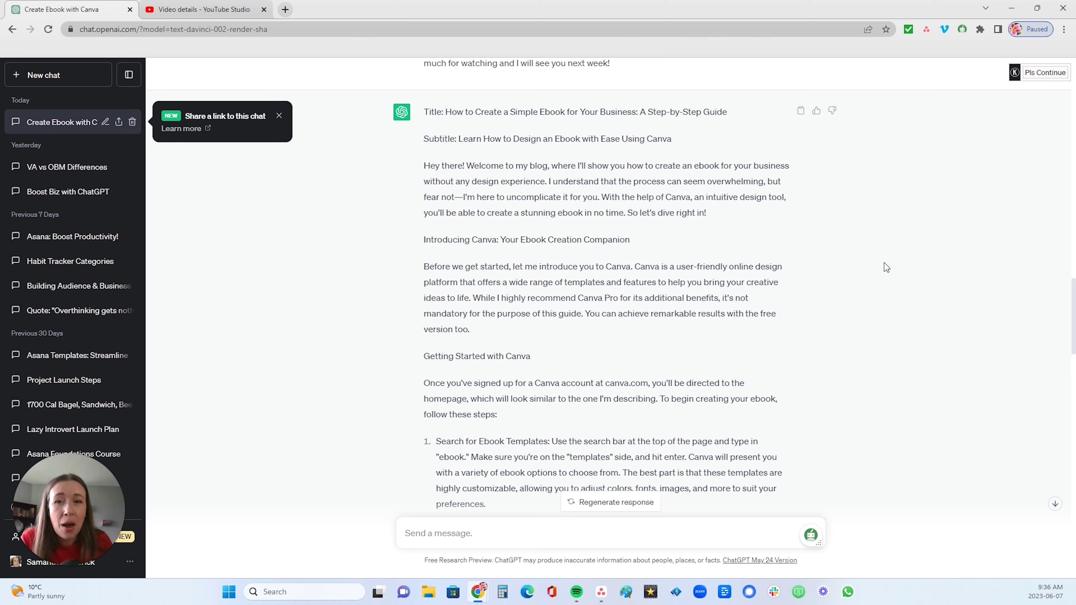
{"action": "scroll", "coordinate": [884, 267], "scroll_direction": "down", "scroll_amount": 2}
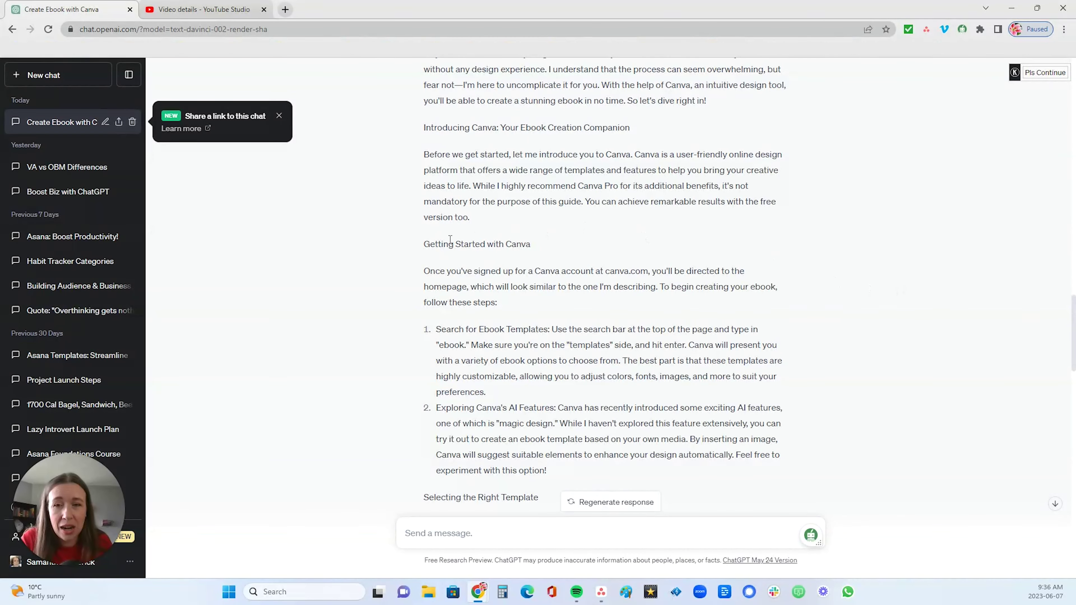
{"action": "left_click_drag", "start_coordinate": [415, 249], "coordinate": [563, 248]}
{"action": "left_click", "coordinate": [528, 247]}
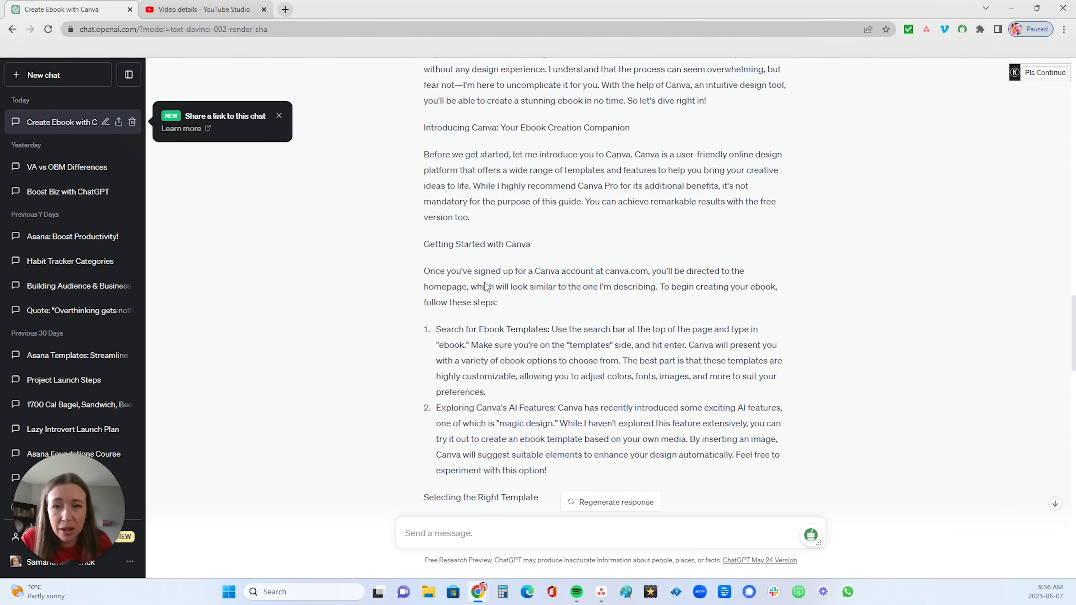
{"action": "scroll", "coordinate": [486, 286], "scroll_direction": "down", "scroll_amount": 2}
{"action": "scroll", "coordinate": [619, 356], "scroll_direction": "down", "scroll_amount": 2}
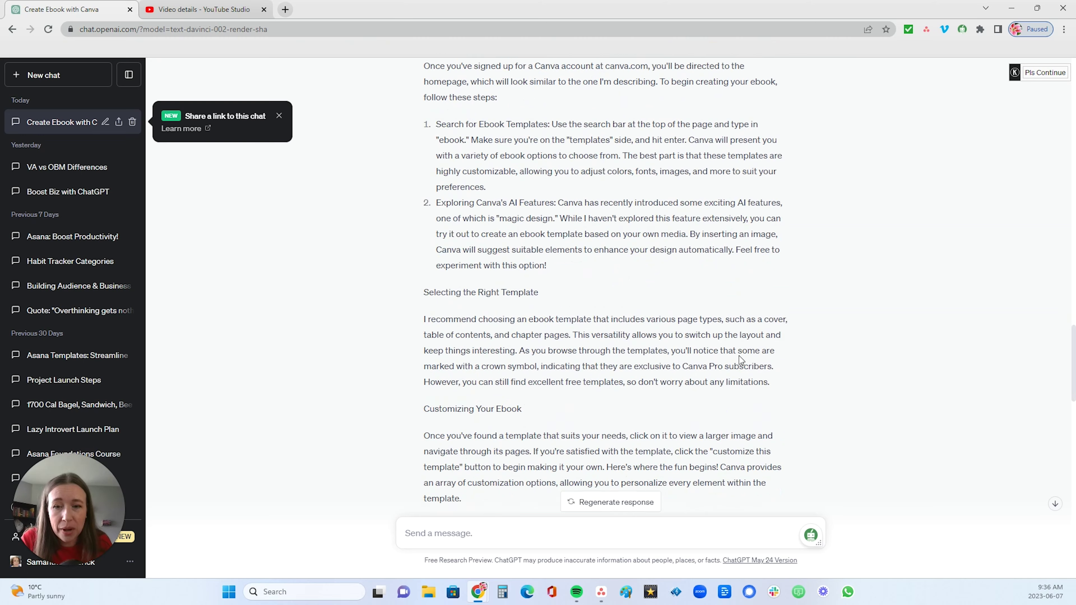
{"action": "scroll", "coordinate": [739, 355], "scroll_direction": "down", "scroll_amount": 5}
{"action": "scroll", "coordinate": [813, 314], "scroll_direction": "down", "scroll_amount": 1}
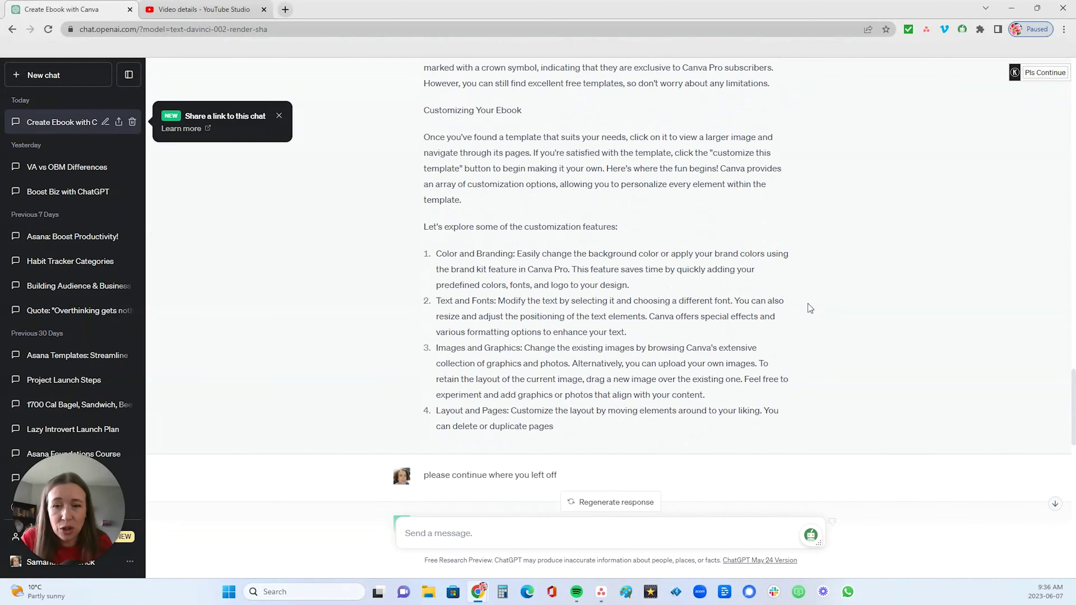
{"action": "scroll", "coordinate": [839, 282], "scroll_direction": "down", "scroll_amount": 7}
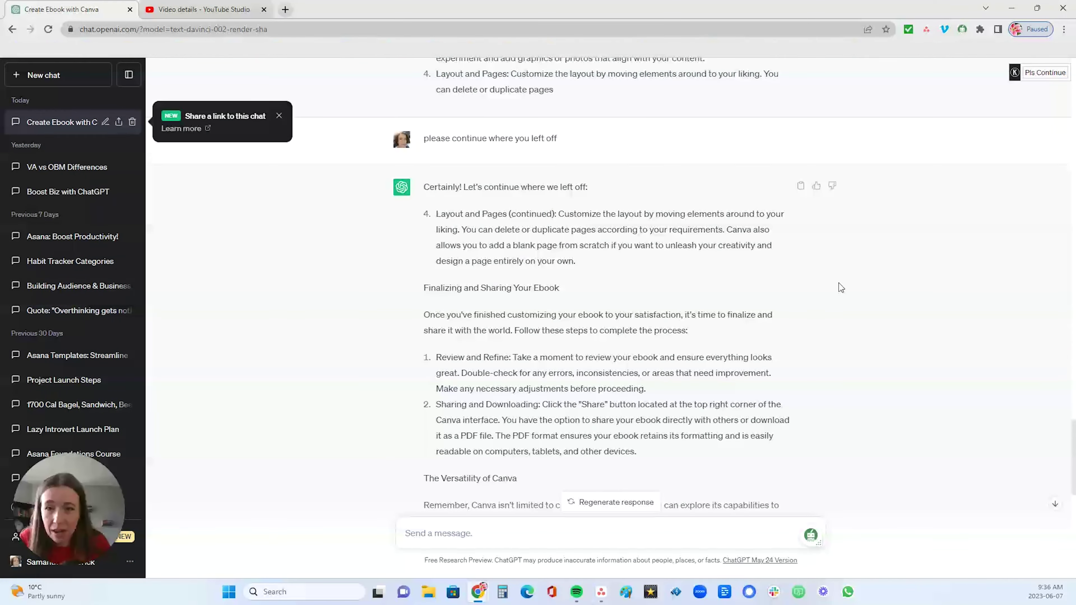
{"action": "scroll", "coordinate": [839, 283], "scroll_direction": "down", "scroll_amount": 11}
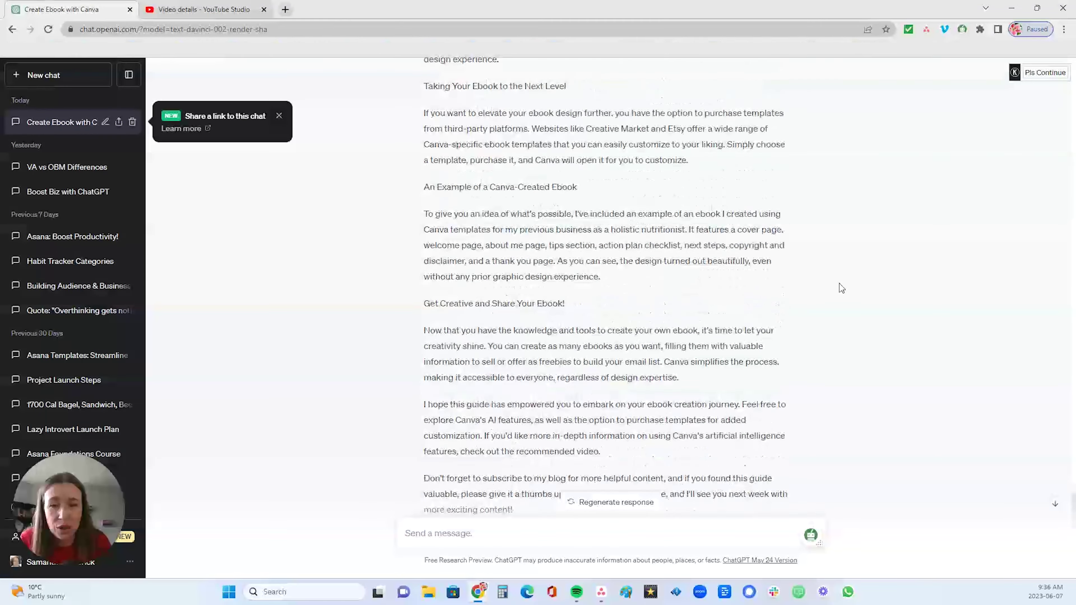
{"action": "scroll", "coordinate": [839, 284], "scroll_direction": "down", "scroll_amount": 2}
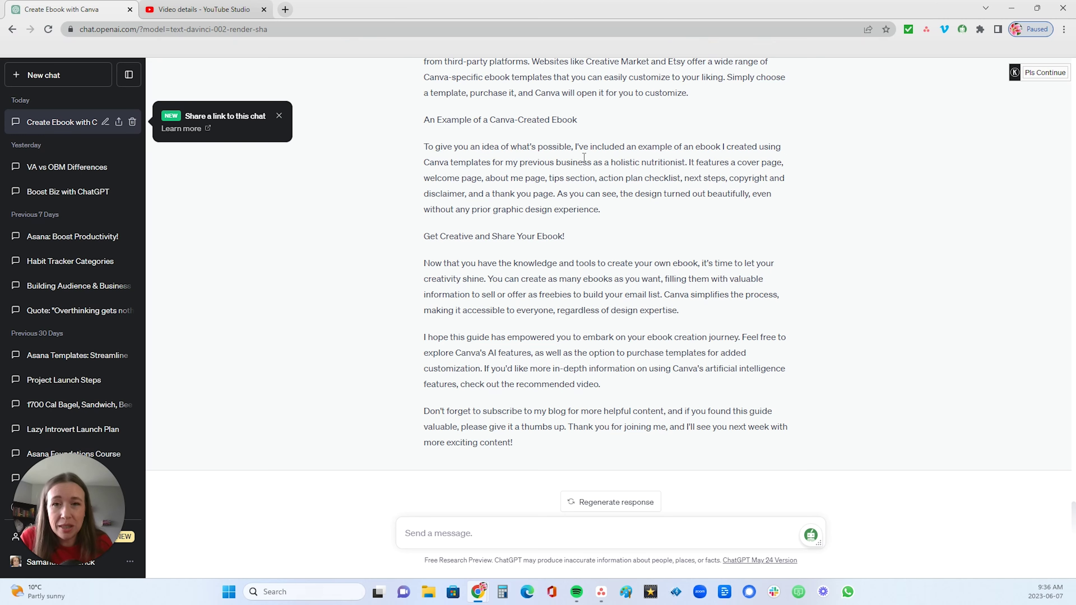
{"action": "scroll", "coordinate": [572, 207], "scroll_direction": "up", "scroll_amount": 10}
{"action": "scroll", "coordinate": [572, 206], "scroll_direction": "down", "scroll_amount": 10}
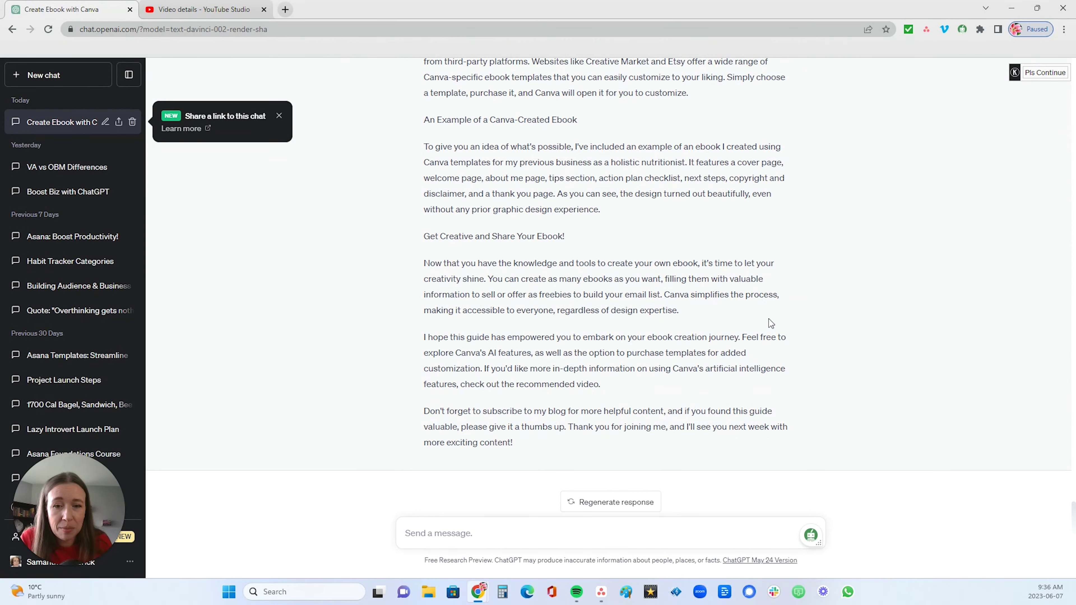
{"action": "scroll", "coordinate": [671, 313], "scroll_direction": "up", "scroll_amount": 10}
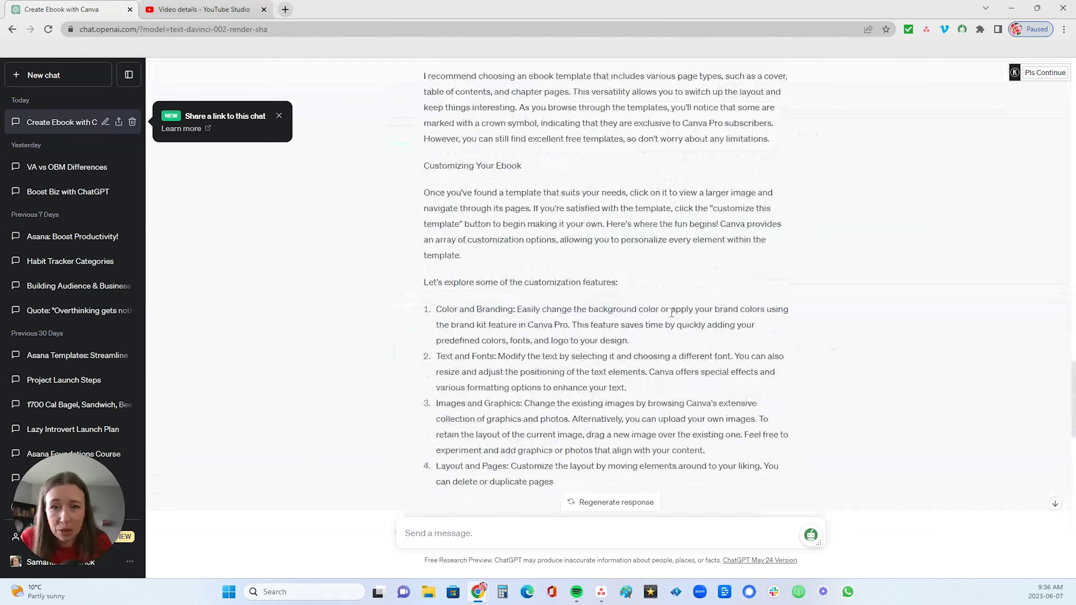
{"action": "scroll", "coordinate": [671, 313], "scroll_direction": "up", "scroll_amount": 15}
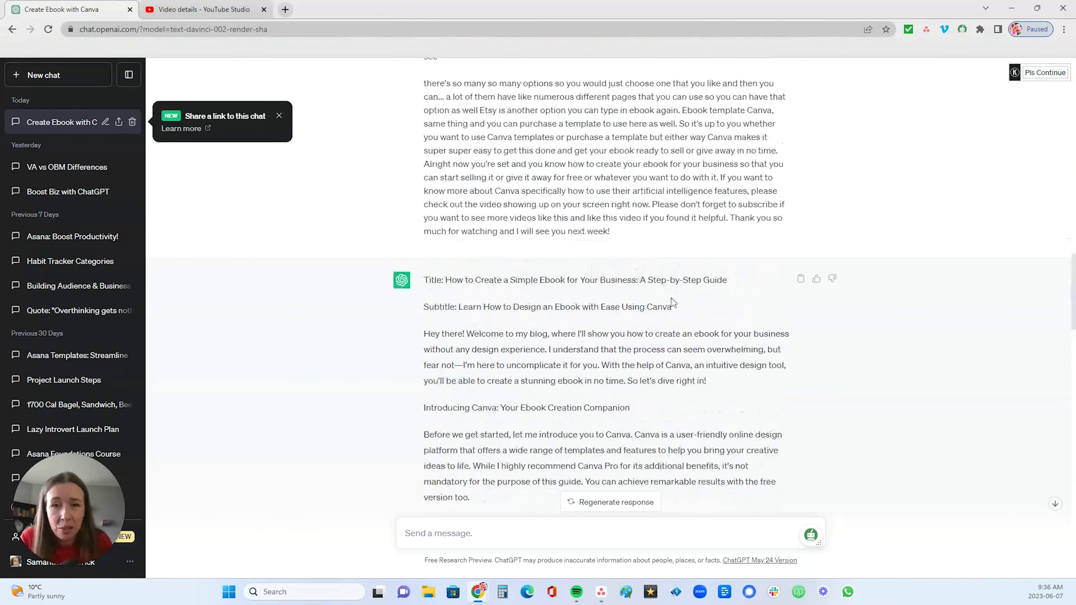
{"action": "scroll", "coordinate": [672, 303], "scroll_direction": "down", "scroll_amount": 10}
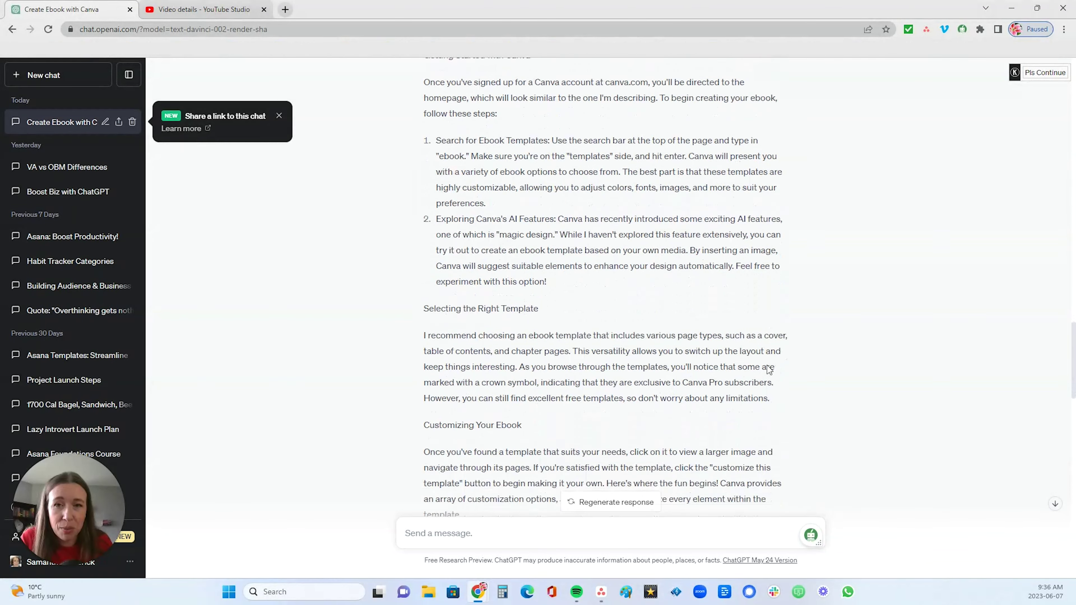
Enter a prompt asking for a subscriber email with brief intro, reasons to watch, and bullet-point topics
{"action": "scroll", "coordinate": [769, 369], "scroll_direction": "down", "scroll_amount": 15}
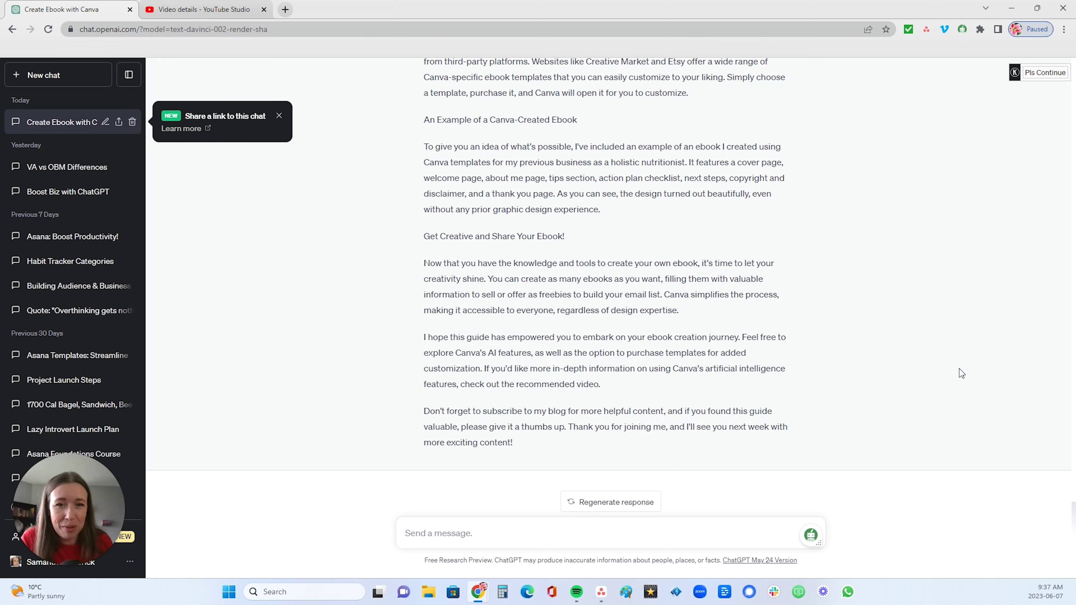
{"action": "type", "text": "Using the above content, please create an email to my subscribers with a brief intro and why to watch the video and bullet points about main topics covered."}
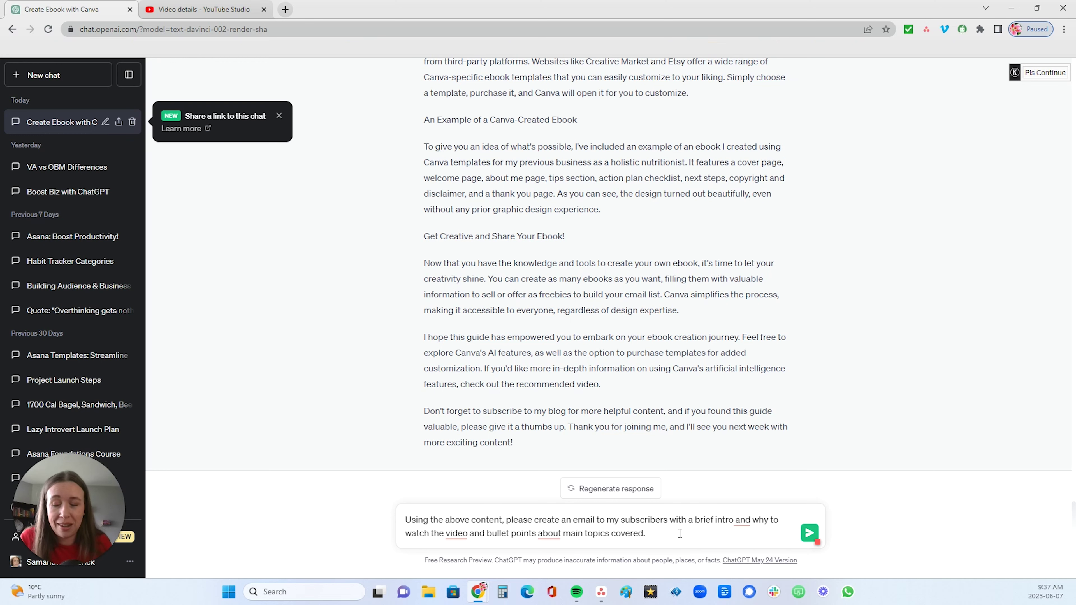
Send the email request and review the draft, from the subject line through the [Insert Video Link] placeholder to the sign-off
{"action": "left_click", "coordinate": [809, 532]}
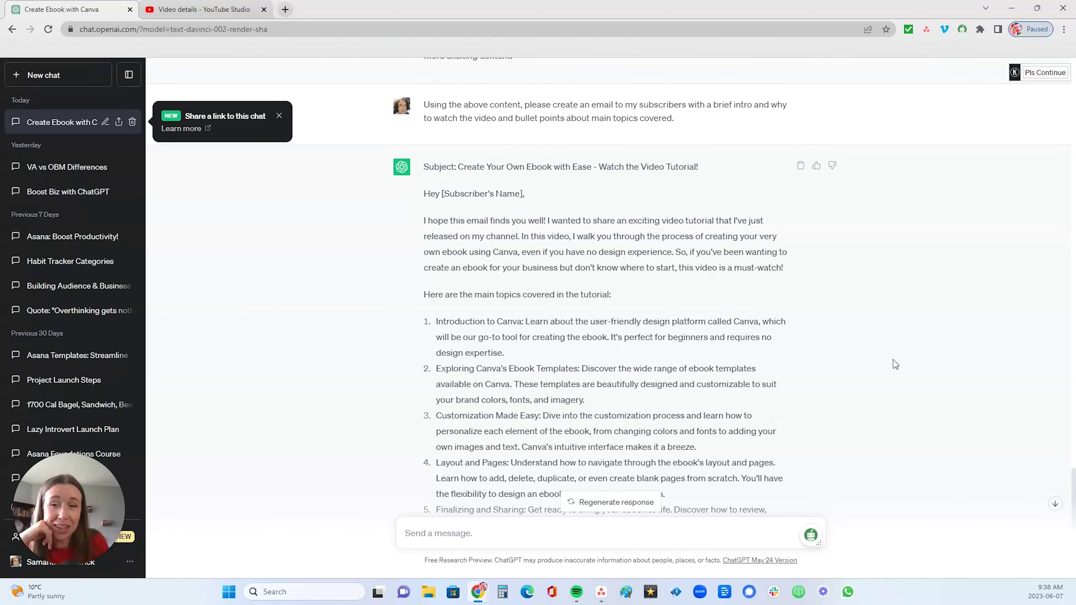
{"action": "scroll", "coordinate": [892, 360], "scroll_direction": "down", "scroll_amount": 3}
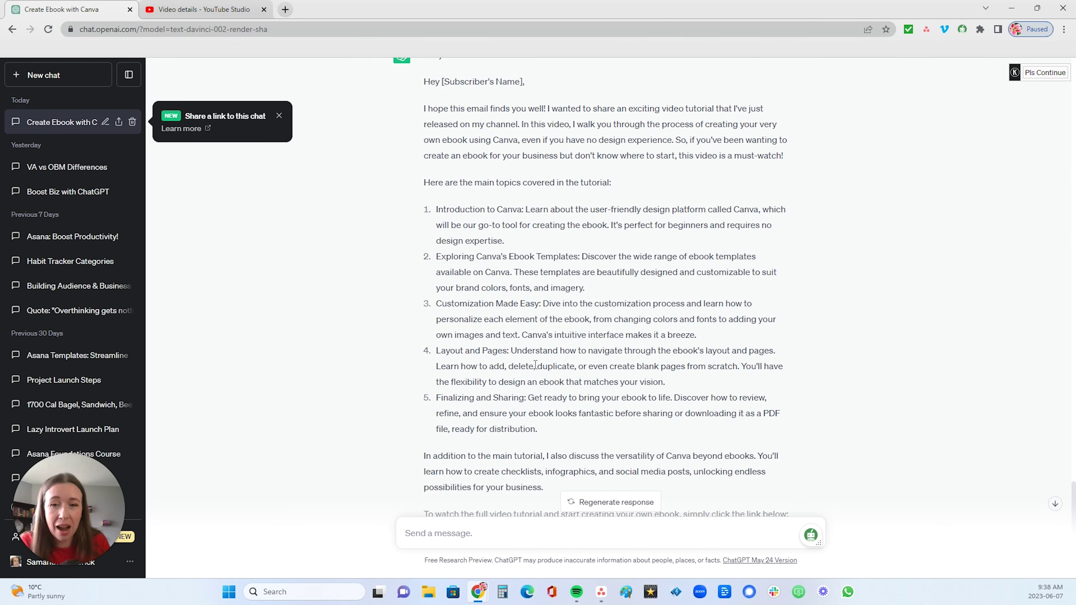
{"action": "scroll", "coordinate": [535, 364], "scroll_direction": "down", "scroll_amount": 4}
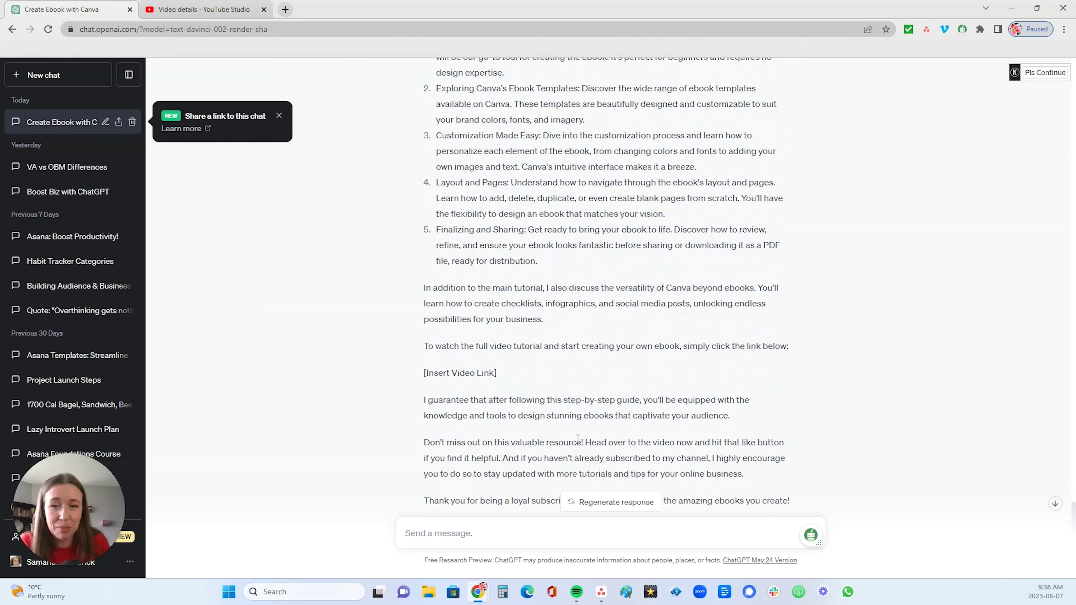
{"action": "scroll", "coordinate": [577, 439], "scroll_direction": "down", "scroll_amount": 1}
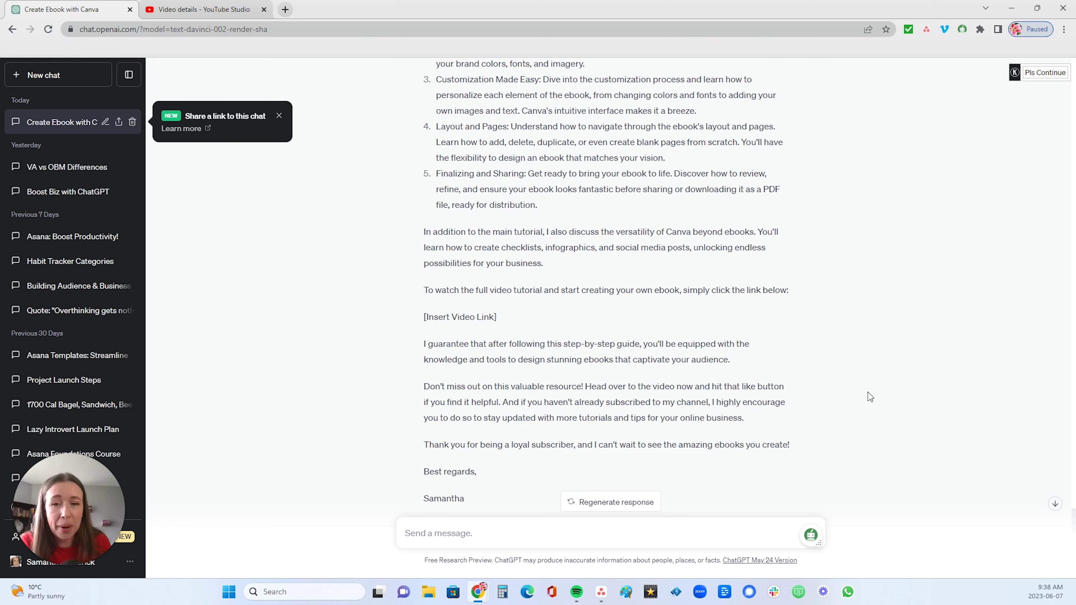
{"action": "scroll", "coordinate": [866, 399], "scroll_direction": "down", "scroll_amount": 1}
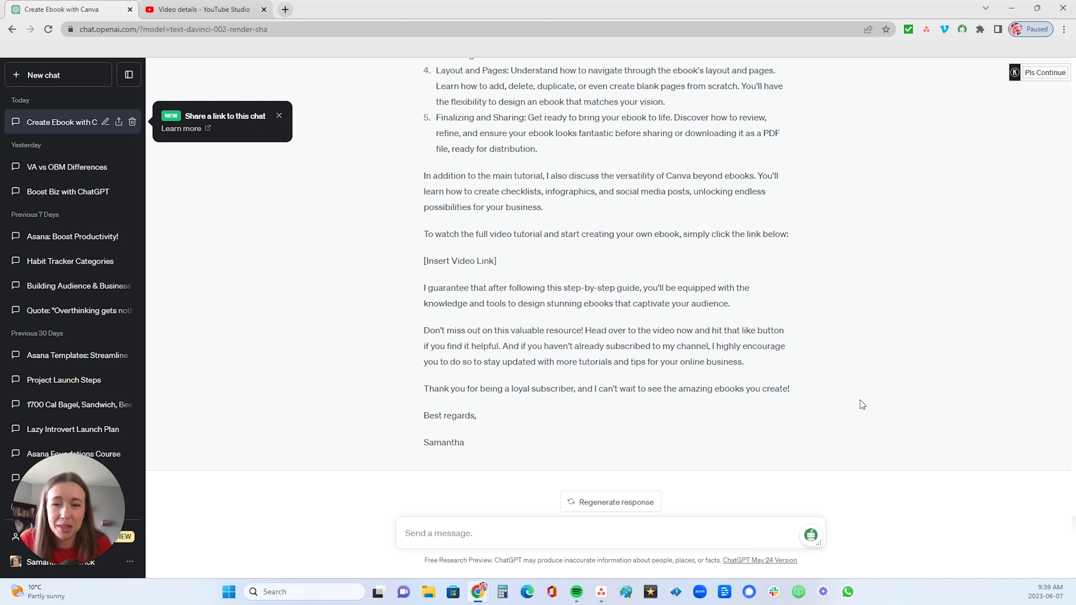
Enter a prompt for stand-alone Instagram posts that each give value and keep the transcript's tone
{"action": "type", "text": "Now, please take the above and turn it into multiple stand-alone instagram posts using the information above, not for the purposes of promoting the video."}
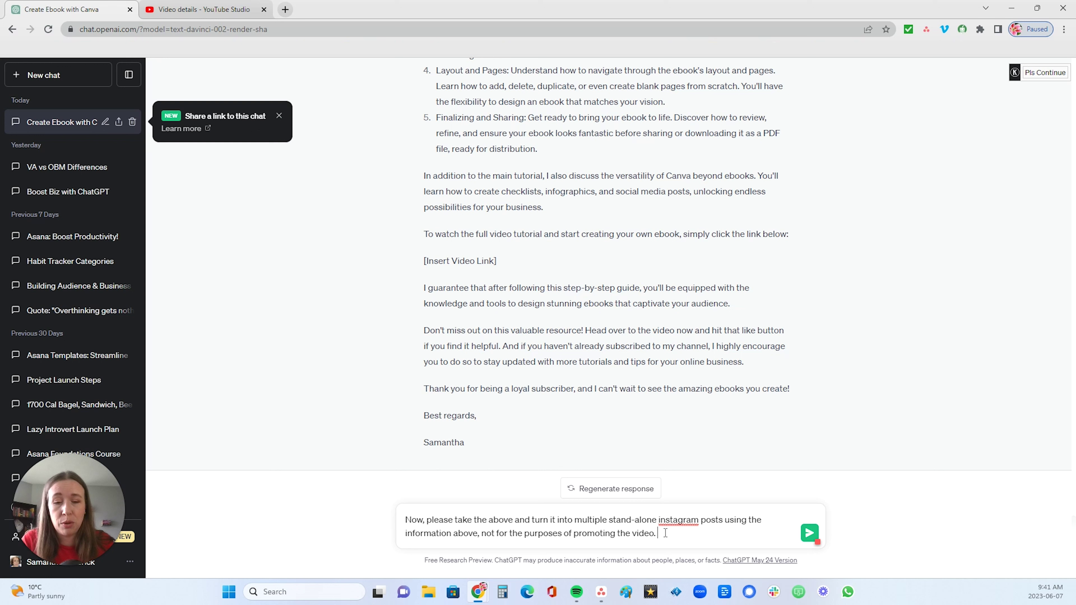
{"action": "type", "text": "Each post should provide value on its own. Please keep the overall tone and voice from the transcript."}
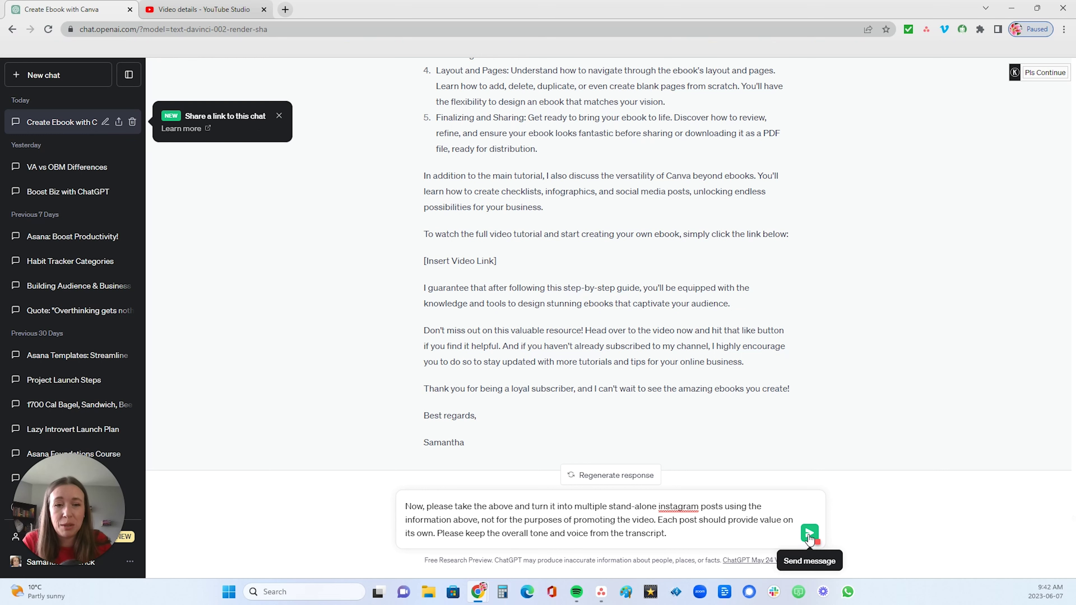
Send the request and review the six posts, 'Create Your Own Ebook with Ease!' through 'Canva Beyond Ebooks!'
{"action": "key", "text": "Return"}
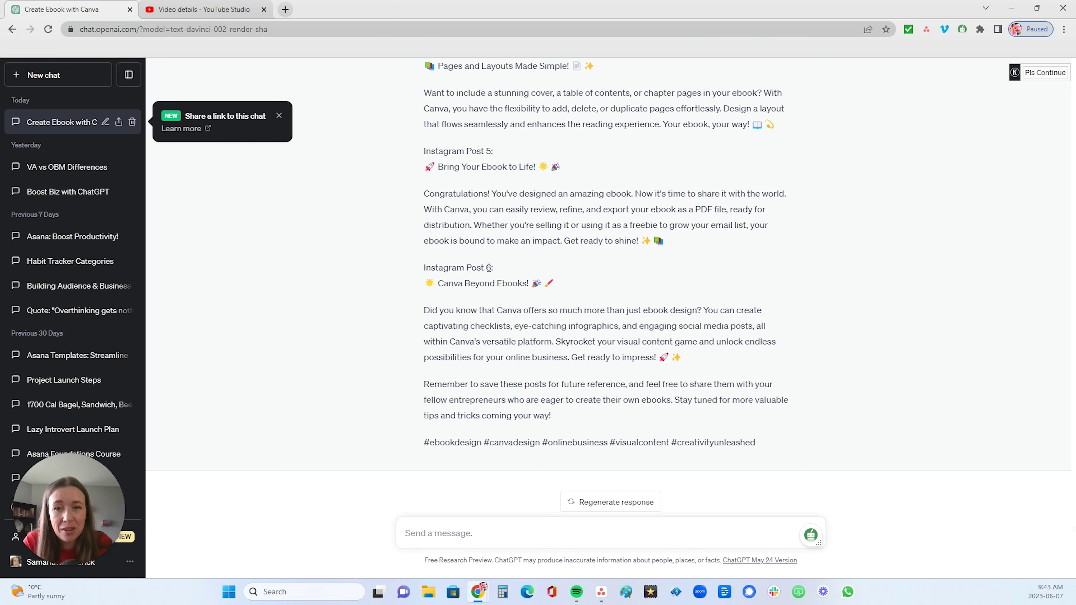
{"action": "scroll", "coordinate": [892, 377], "scroll_direction": "up", "scroll_amount": 8}
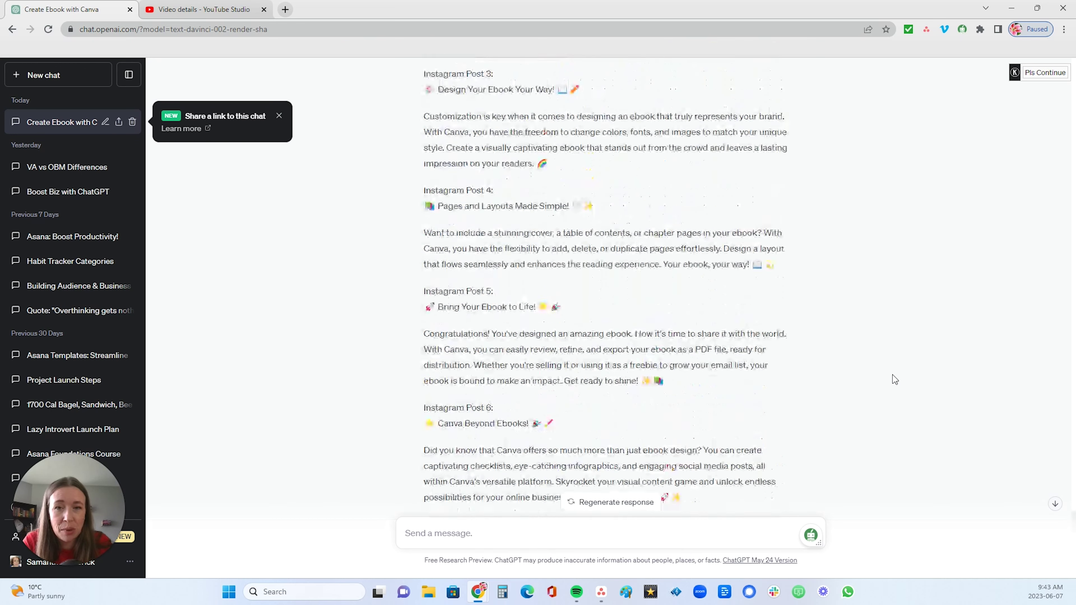
{"action": "scroll", "coordinate": [770, 293], "scroll_direction": "up", "scroll_amount": 3}
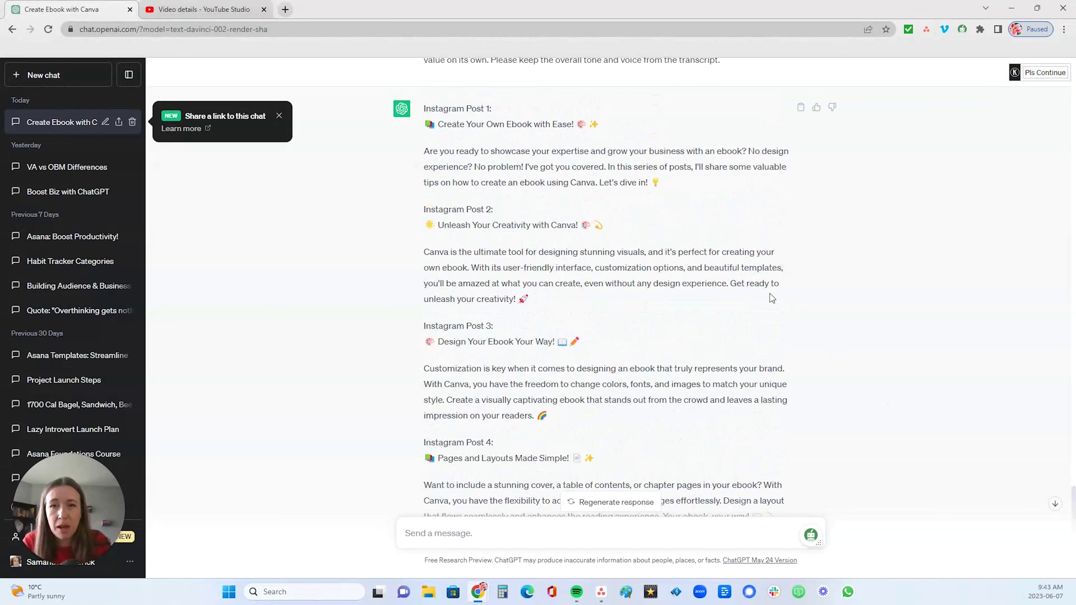
{"action": "scroll", "coordinate": [732, 294], "scroll_direction": "up", "scroll_amount": 1}
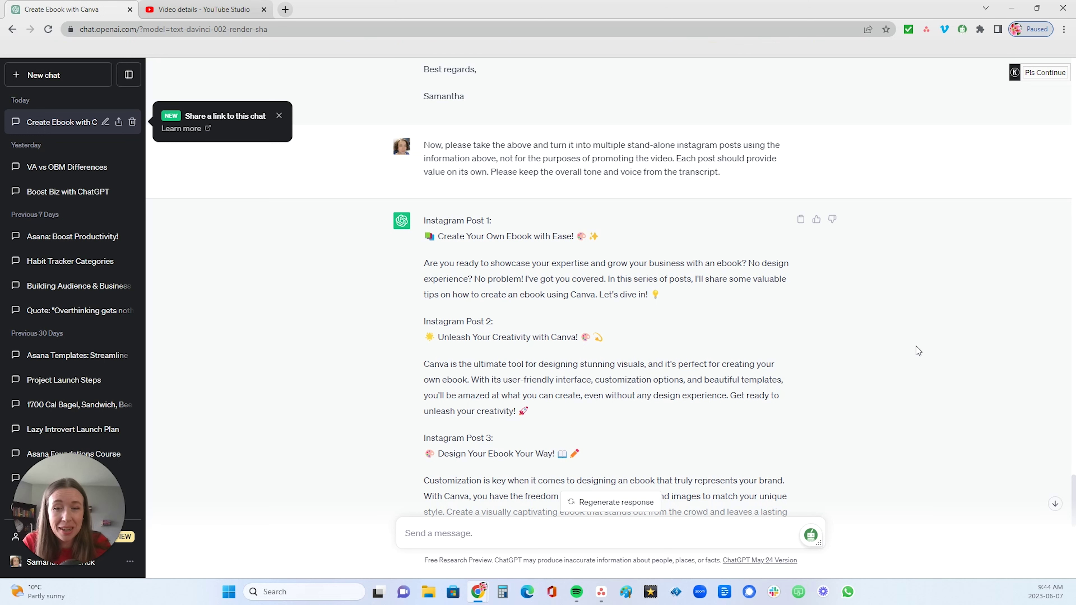
{"action": "scroll", "coordinate": [879, 342], "scroll_direction": "down", "scroll_amount": 2}
{"action": "scroll", "coordinate": [878, 343], "scroll_direction": "down", "scroll_amount": 7}
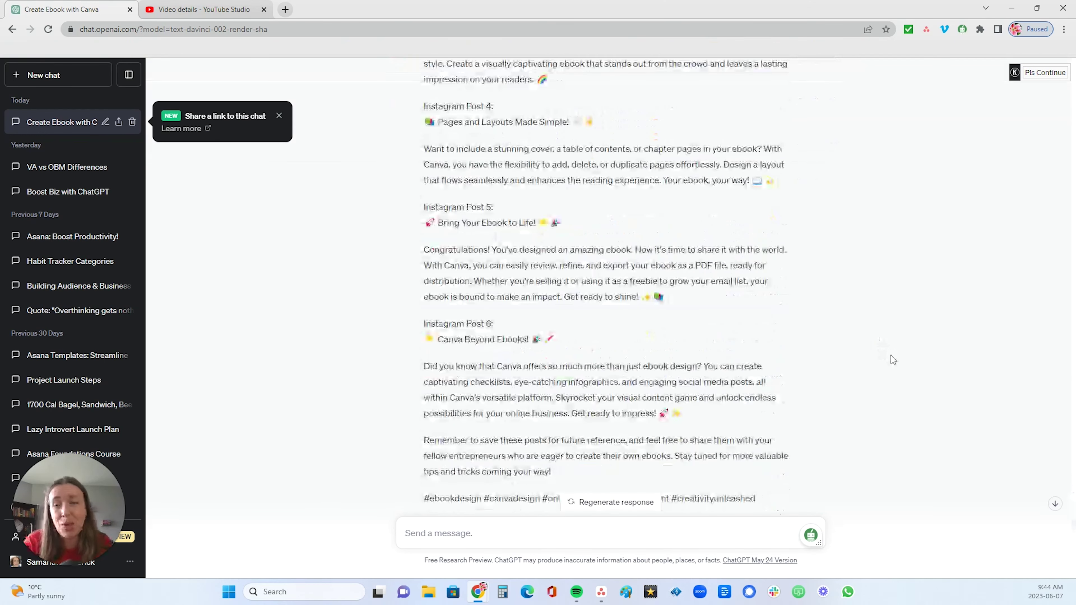
{"action": "scroll", "coordinate": [425, 322], "scroll_direction": "down", "scroll_amount": 1}
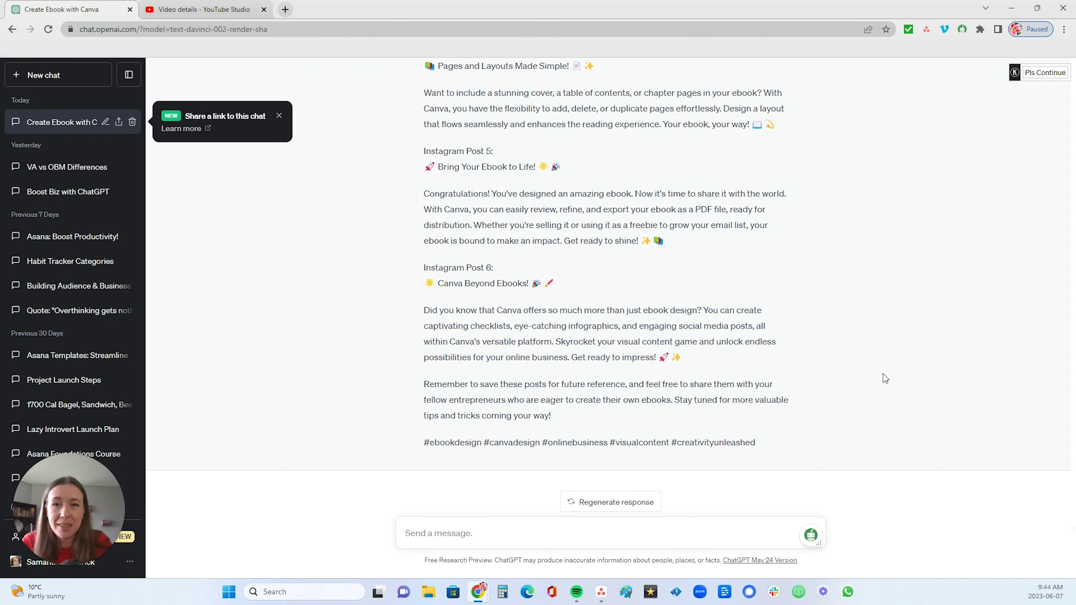
{"action": "scroll", "coordinate": [883, 374], "scroll_direction": "up", "scroll_amount": 8}
{"action": "scroll", "coordinate": [888, 356], "scroll_direction": "up", "scroll_amount": 12}
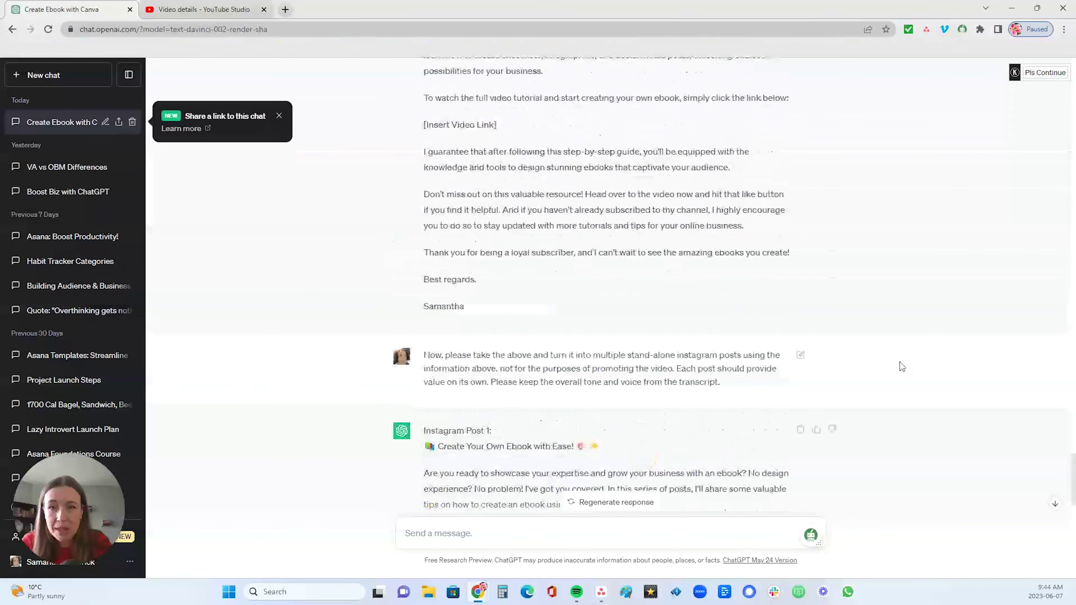
{"action": "scroll", "coordinate": [952, 351], "scroll_direction": "up", "scroll_amount": 15}
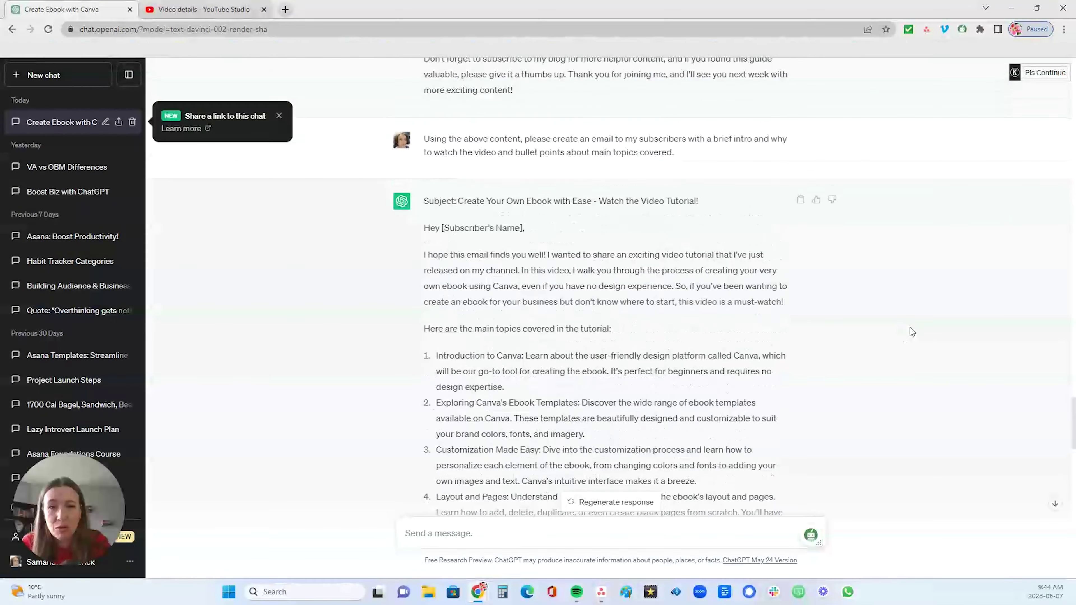